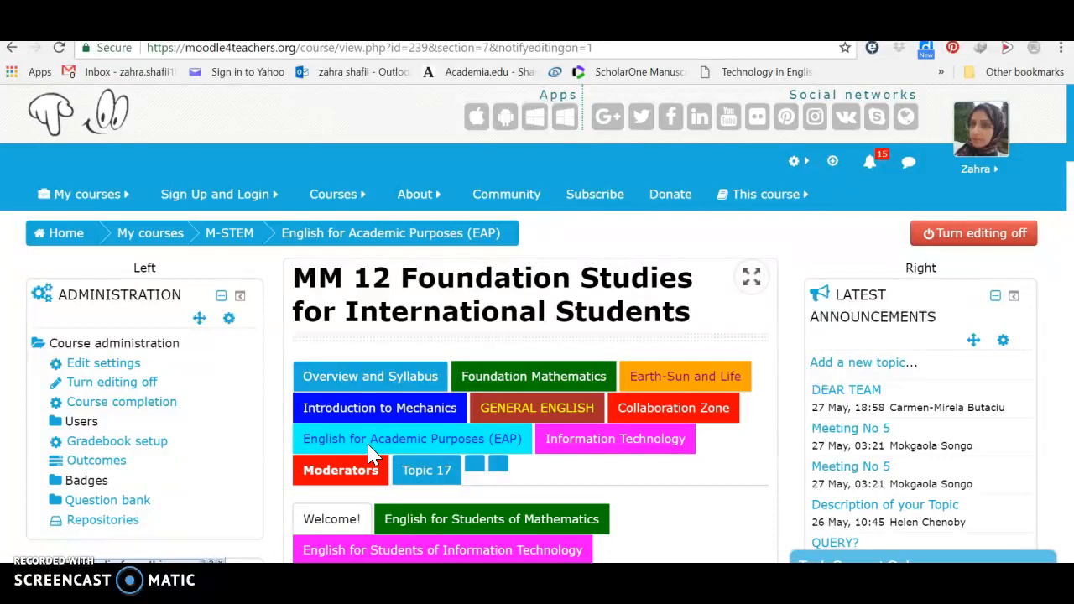
Step: Increase the number of course sections by one, adding a new first-level tab after Topic 17
click(396, 443)
scroll(827, 210, down, 3)
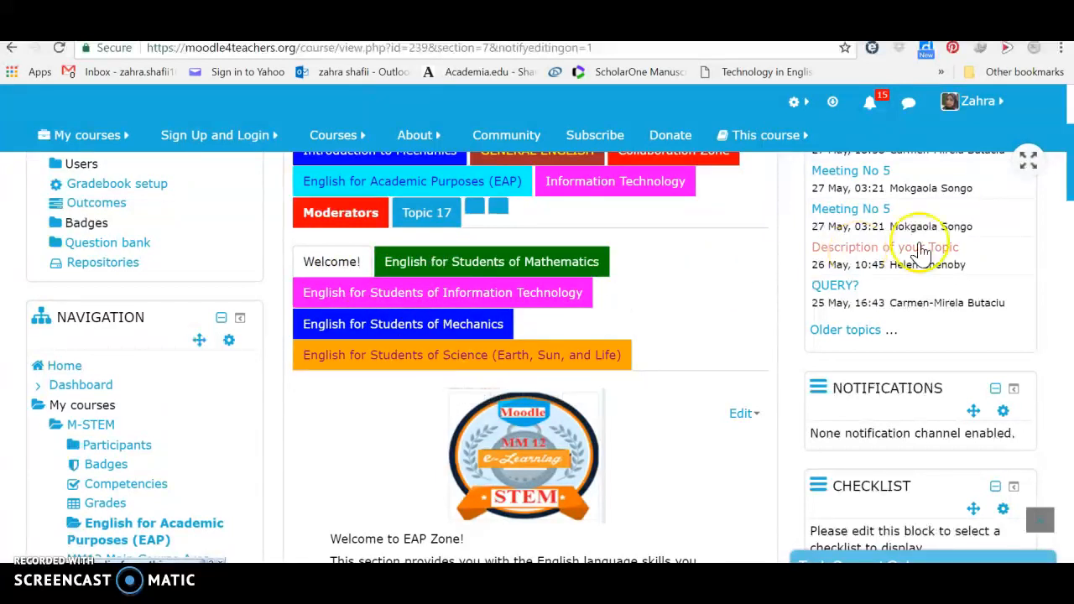
drag(1072, 179, 1073, 152)
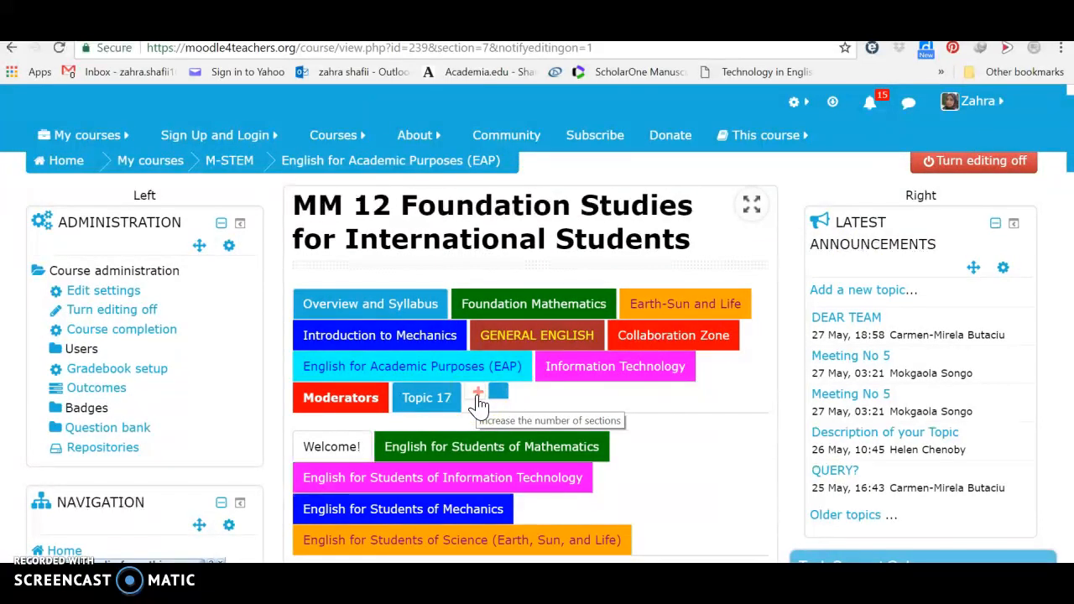
click(478, 398)
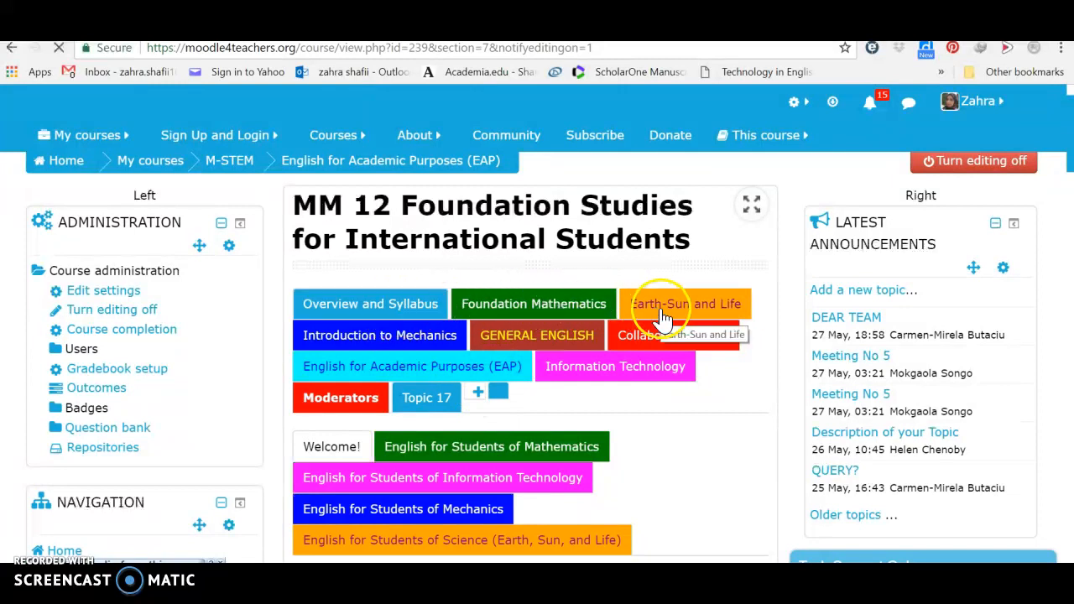
click(476, 399)
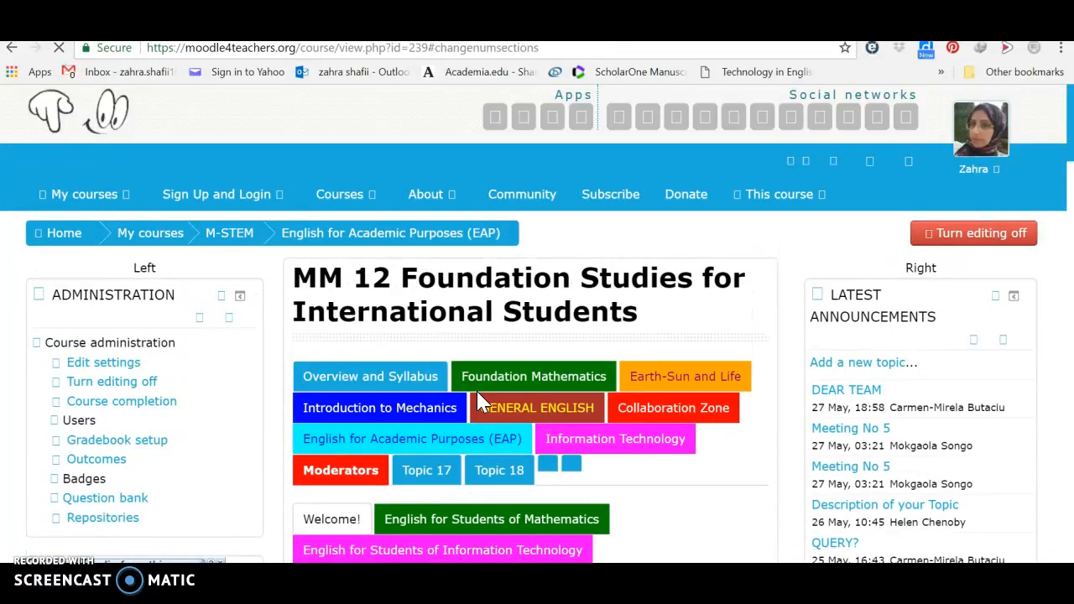
click(470, 426)
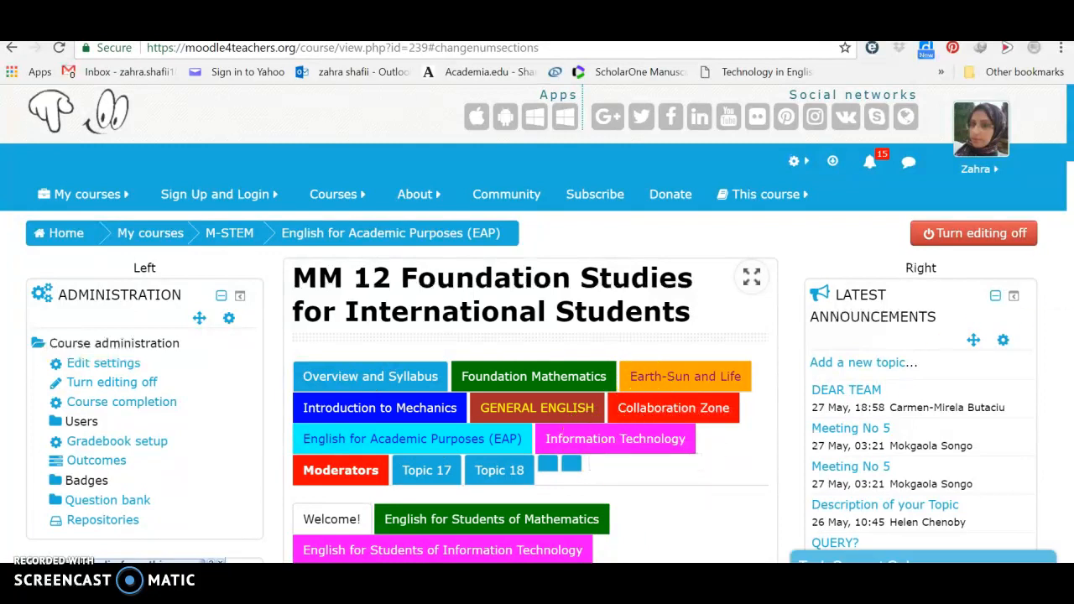
Step: Open the new Topic 18 section for editing and give it the custom section name "Subjet1"
drag(1071, 154, 1069, 193)
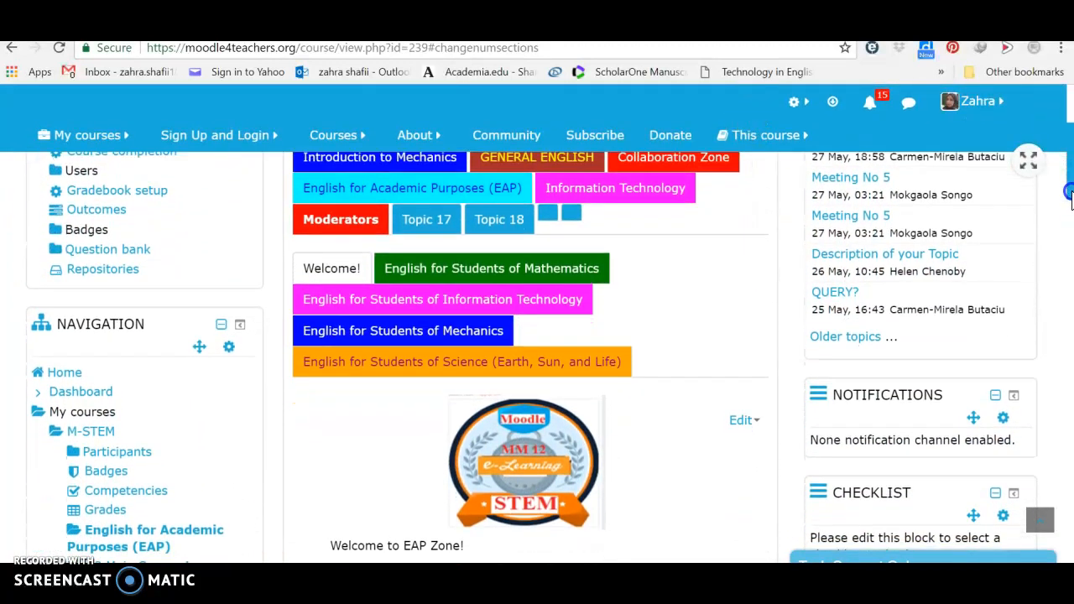
click(512, 226)
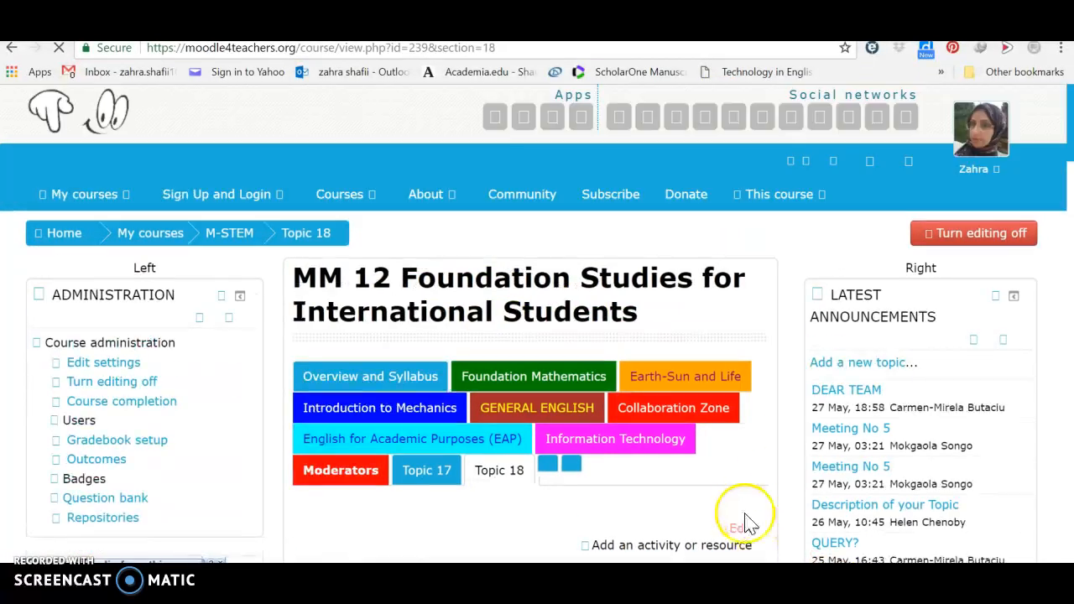
scroll(732, 527, down, 2)
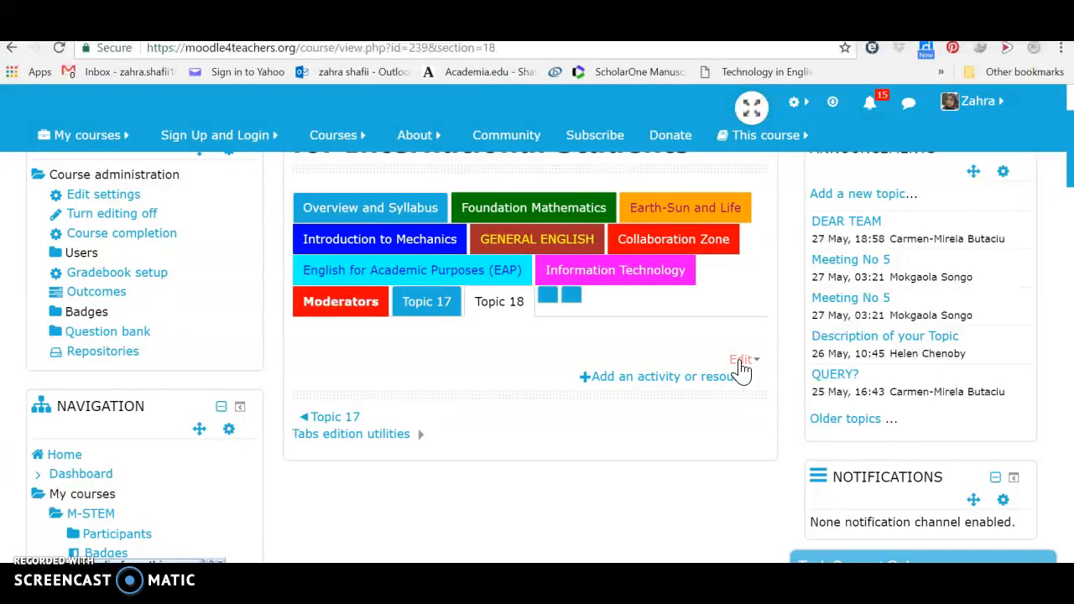
click(741, 361)
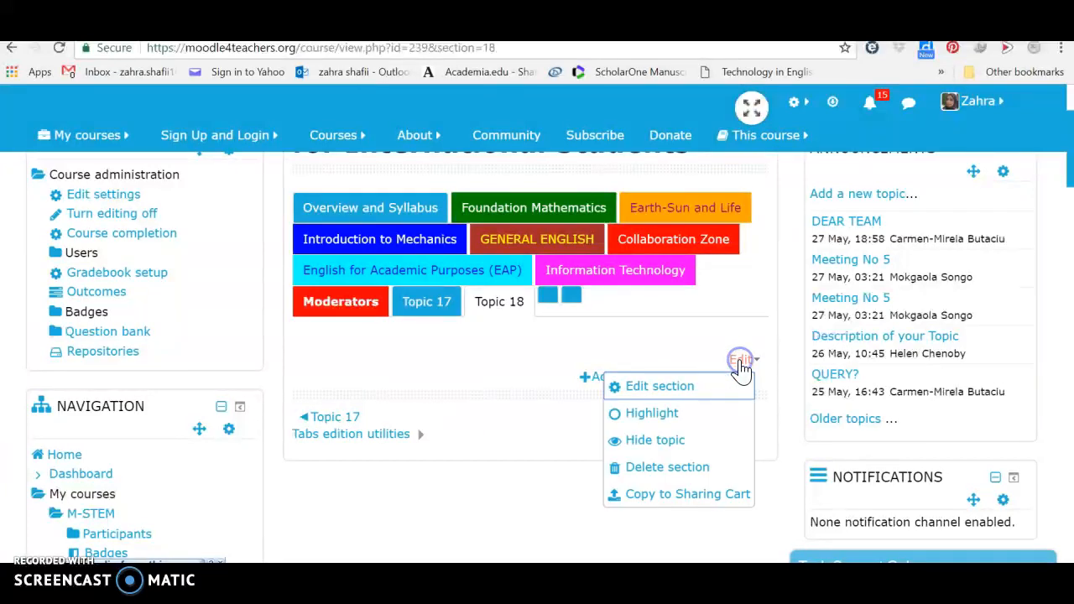
click(680, 387)
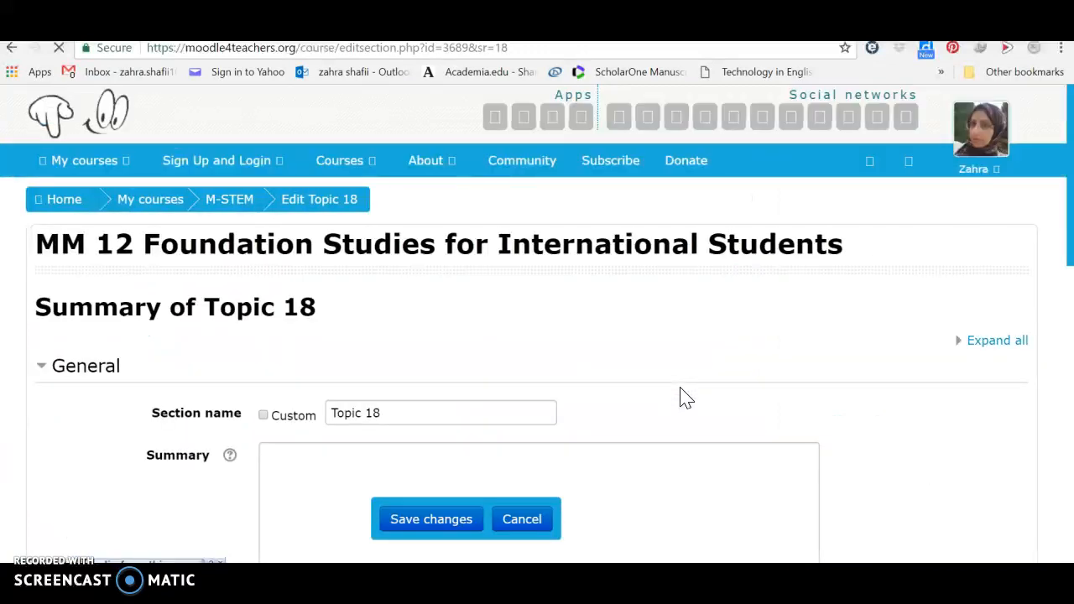
scroll(686, 397, down, 2)
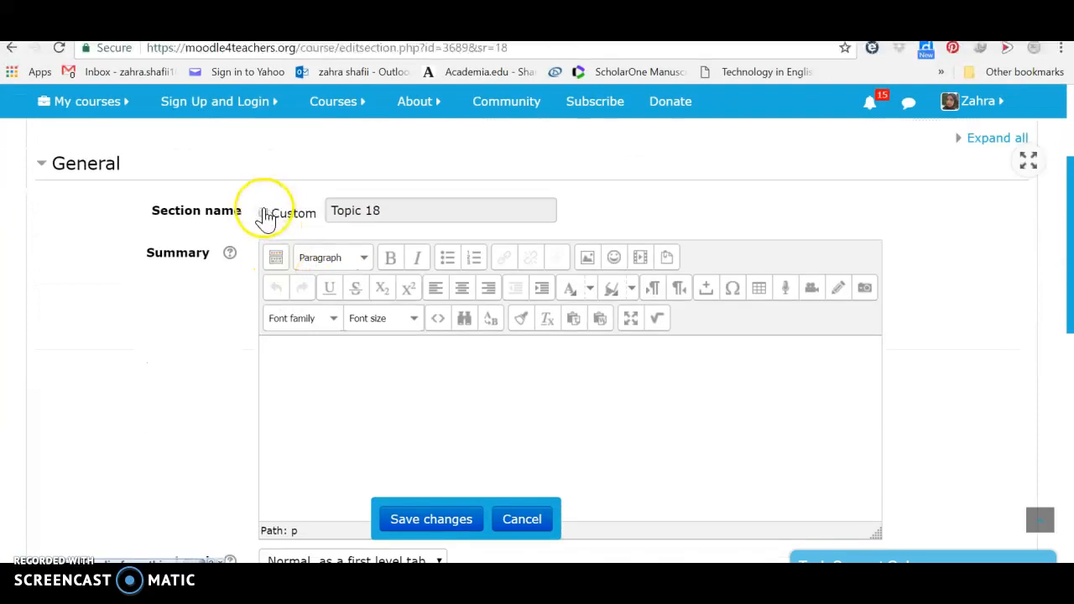
click(264, 215)
click(334, 210)
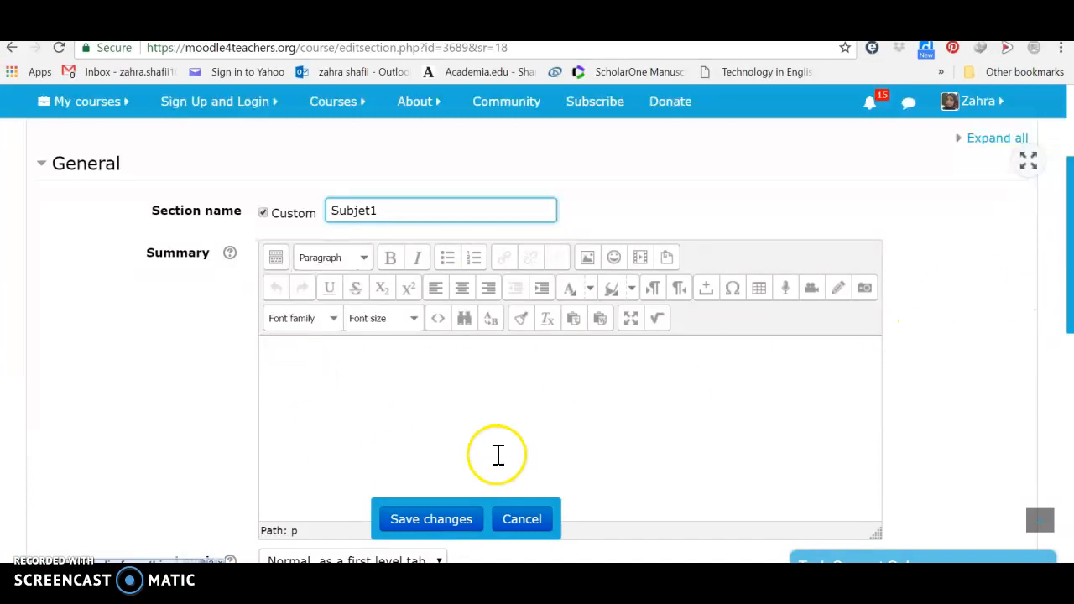
Step: Keep the section's level as "Normal, as a first level tab", set its first sublevel tab text to "Overview", and save the changes
click(1071, 245)
right_click(1072, 270)
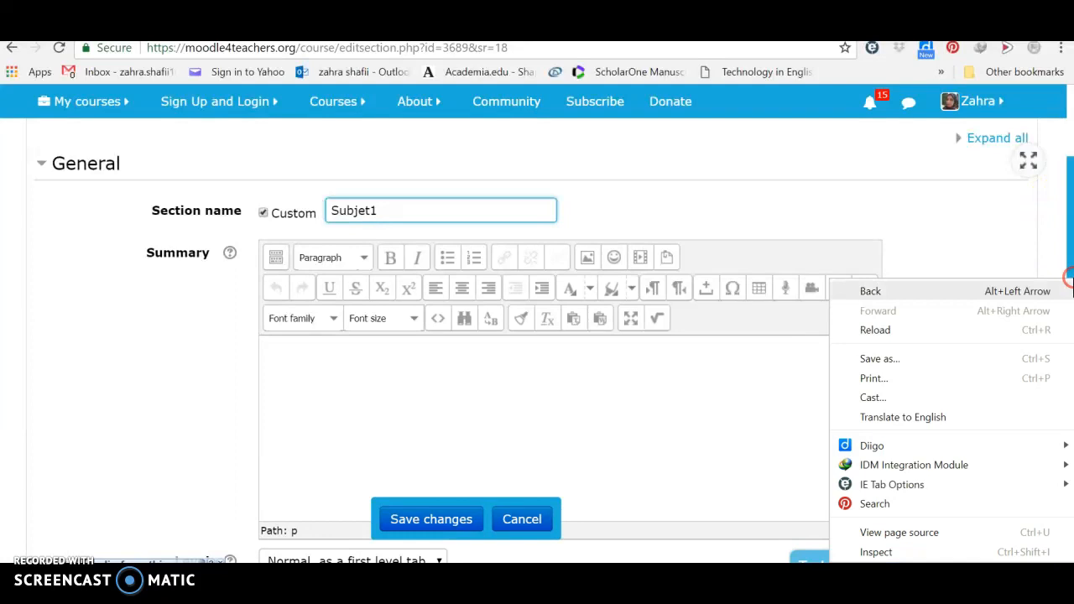
click(1056, 250)
scroll(1058, 254, down, 3)
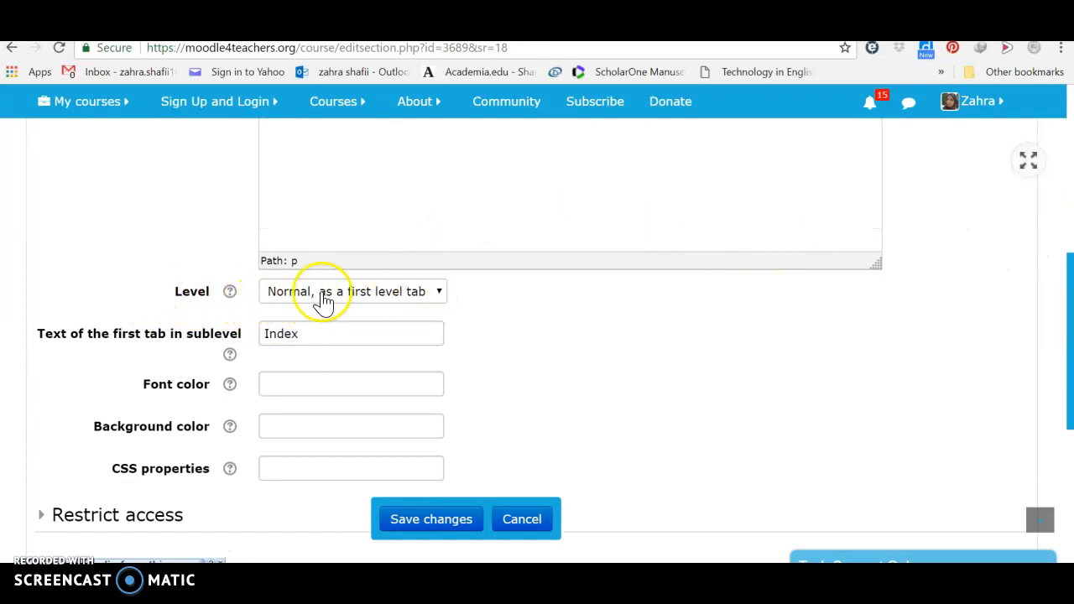
click(441, 293)
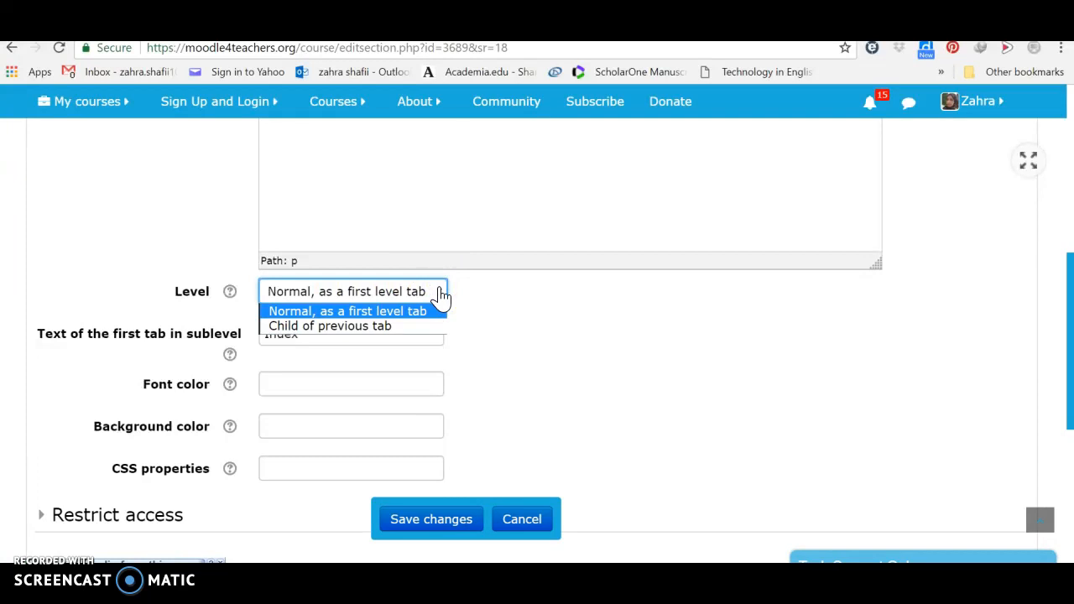
click(320, 331)
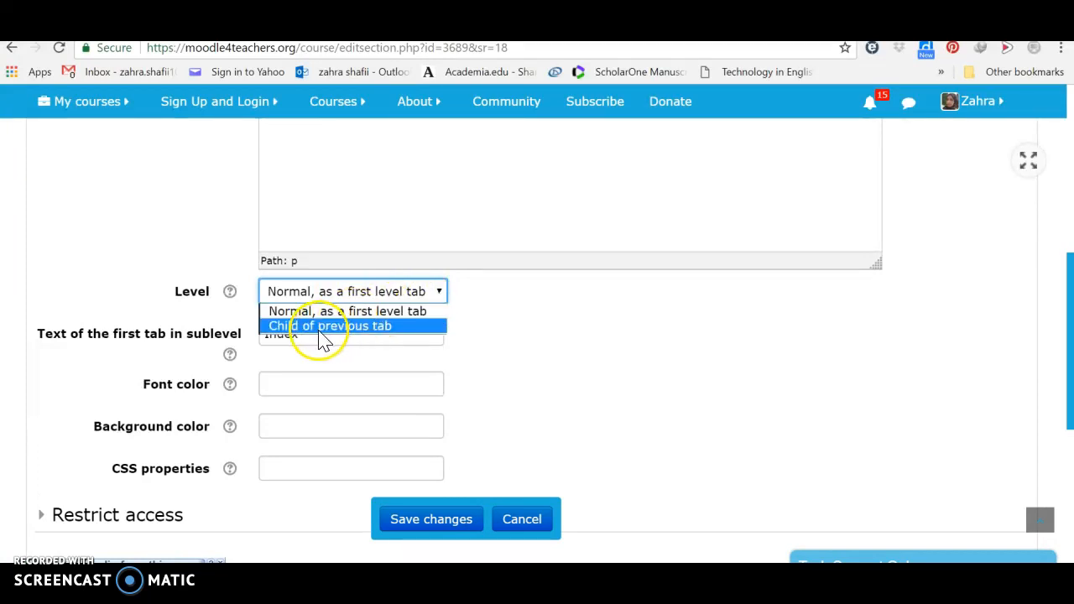
click(420, 338)
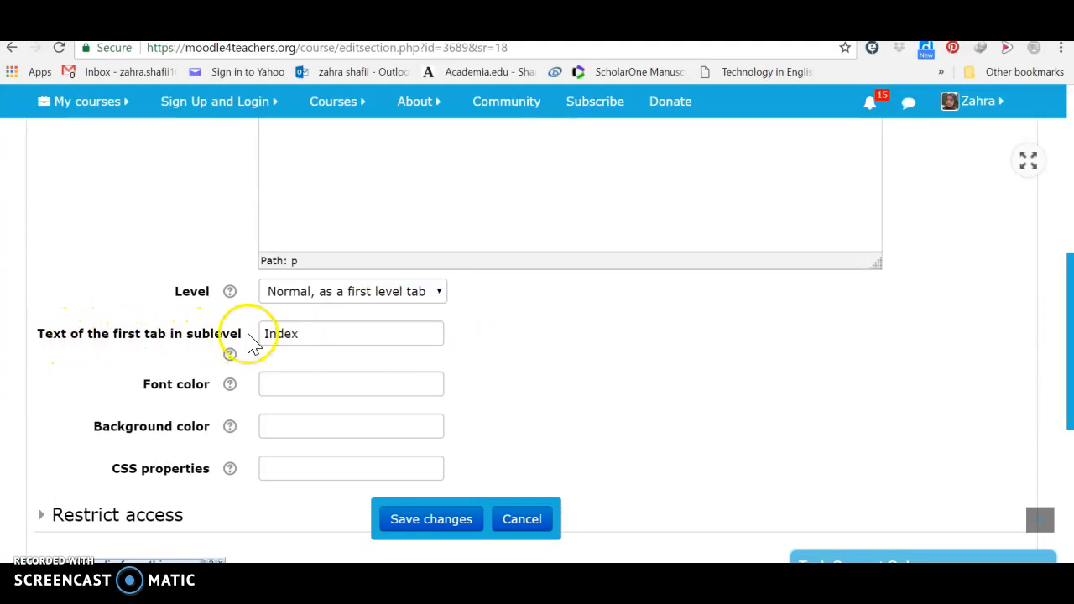
click(299, 335)
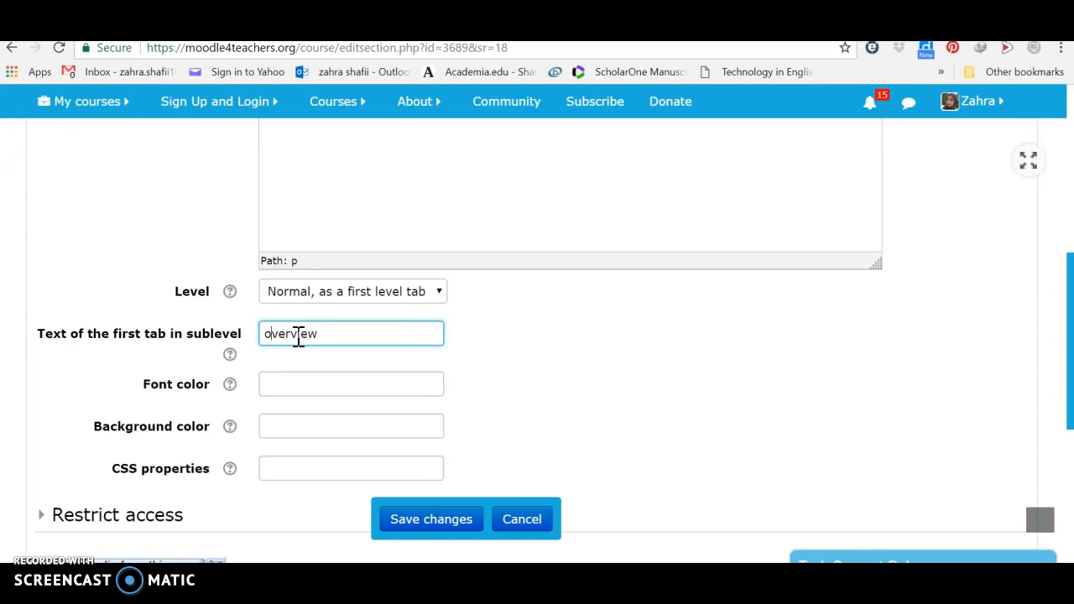
text(O)
click(460, 529)
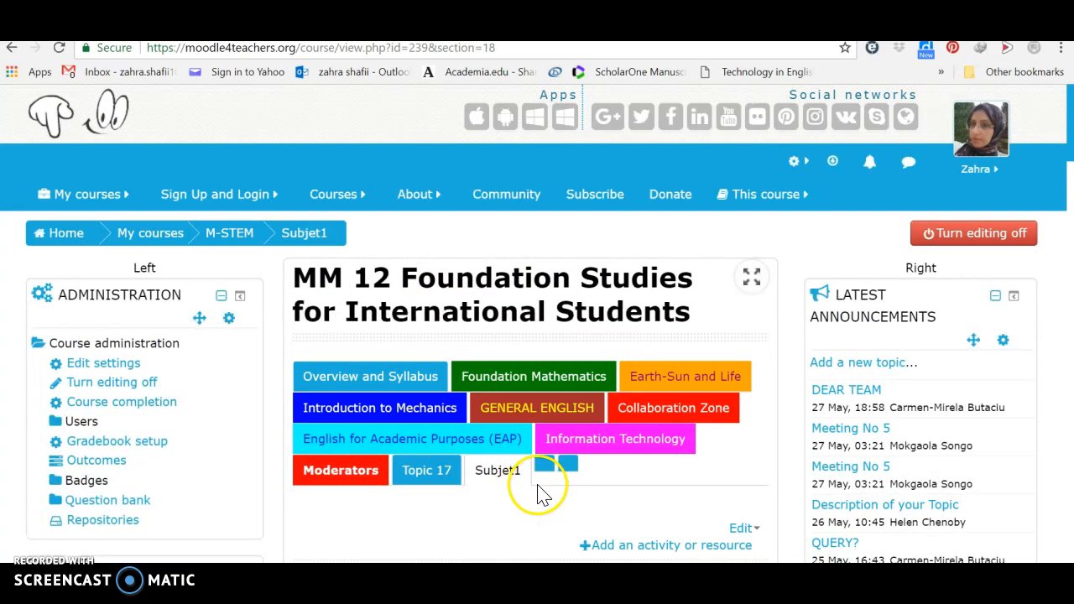
Step: Add another section after Subjet1 and open the new section's settings for editing
click(546, 466)
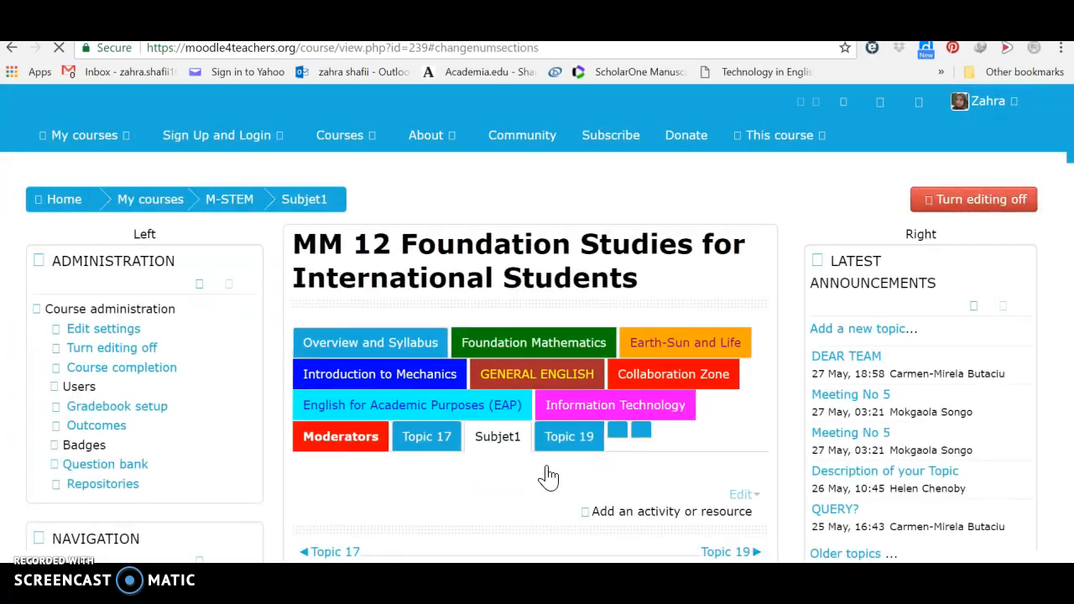
scroll(548, 478, down, 1)
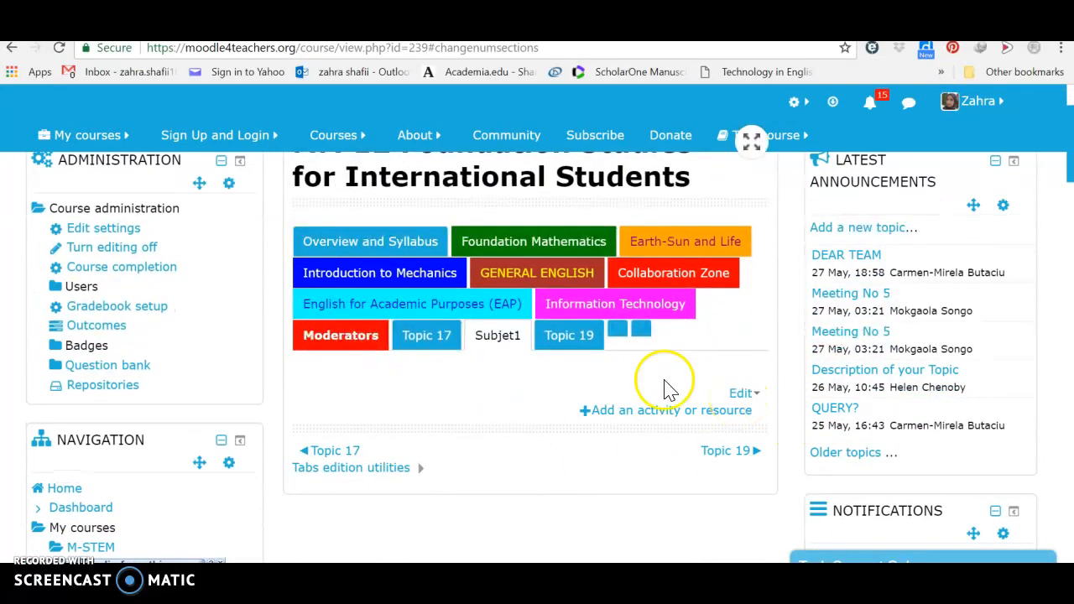
click(572, 344)
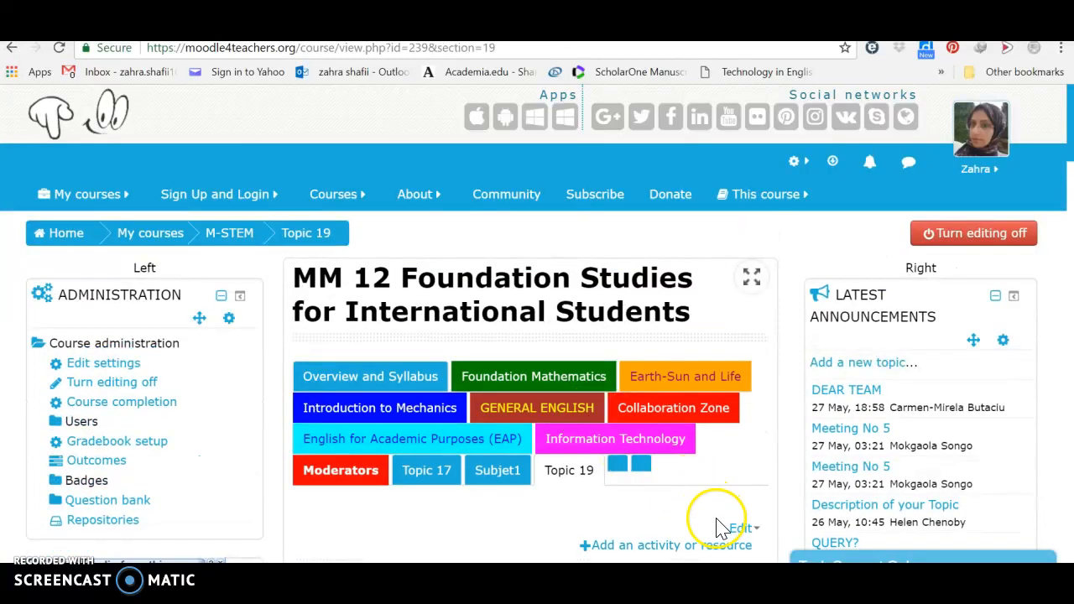
click(741, 529)
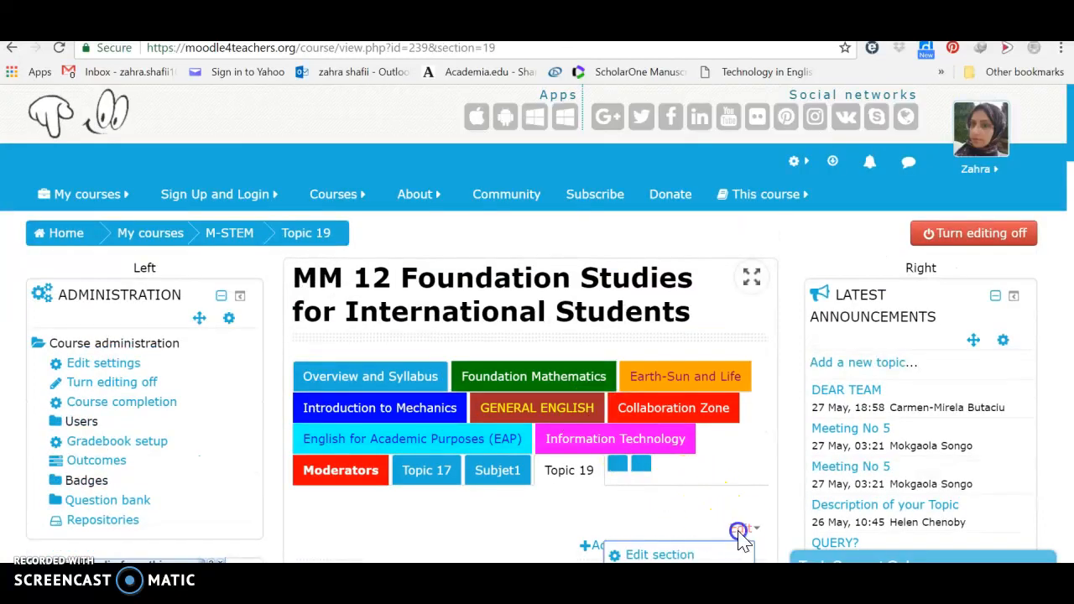
click(688, 554)
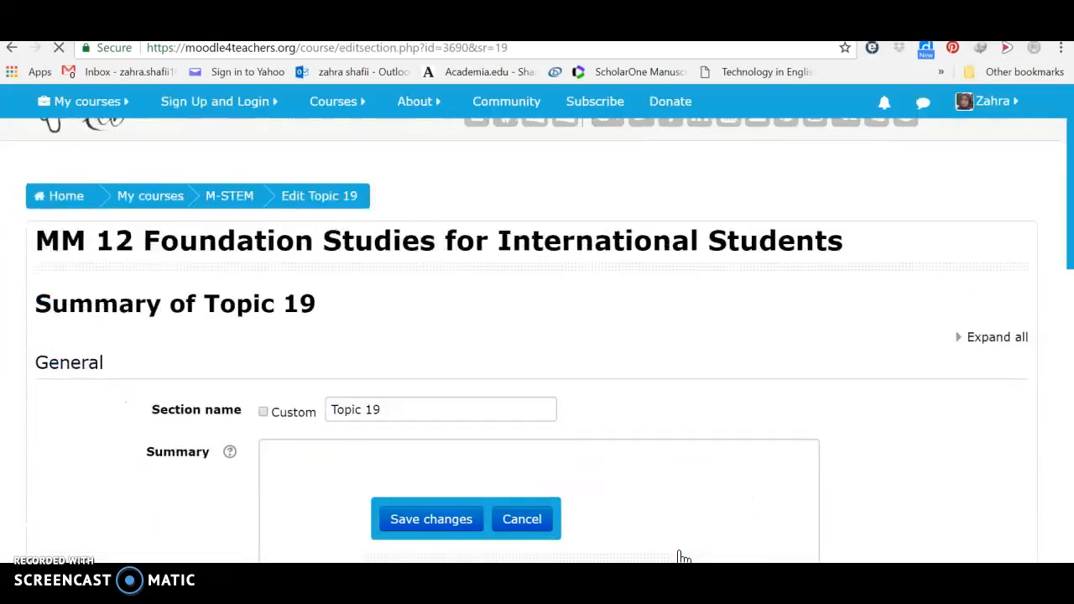
Step: Set the Topic 19 section's level to "Child of previous tab" and save the changes
scroll(684, 558, down, 5)
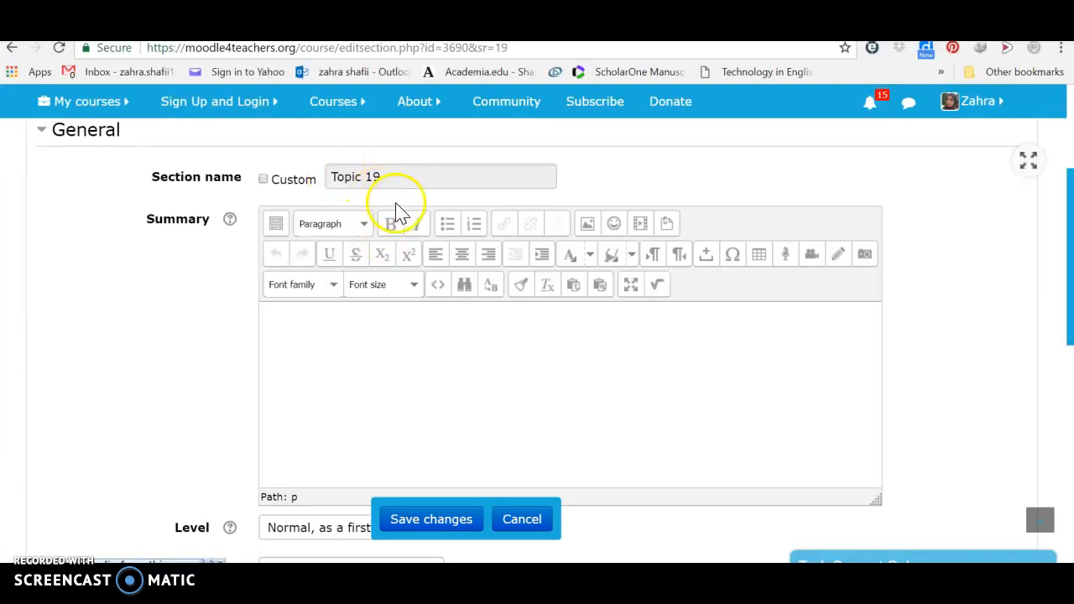
scroll(291, 441, down, 3)
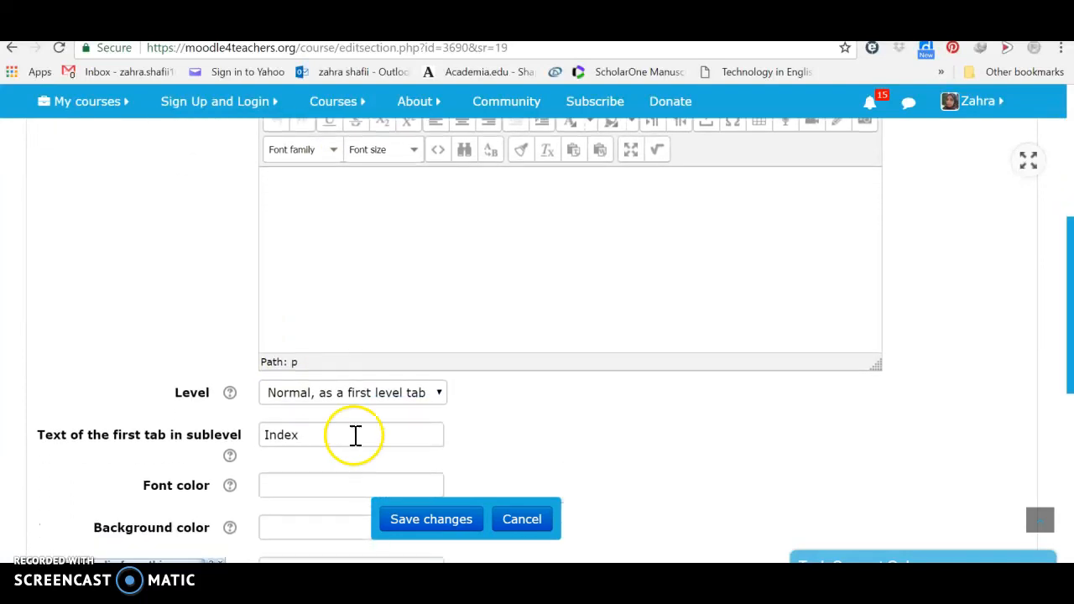
click(439, 396)
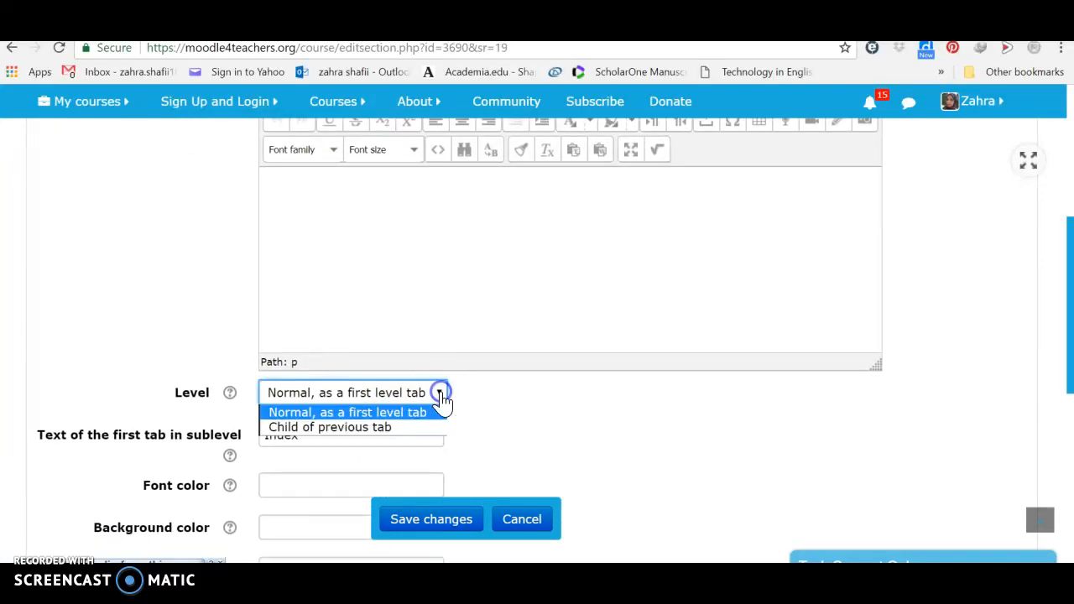
click(382, 430)
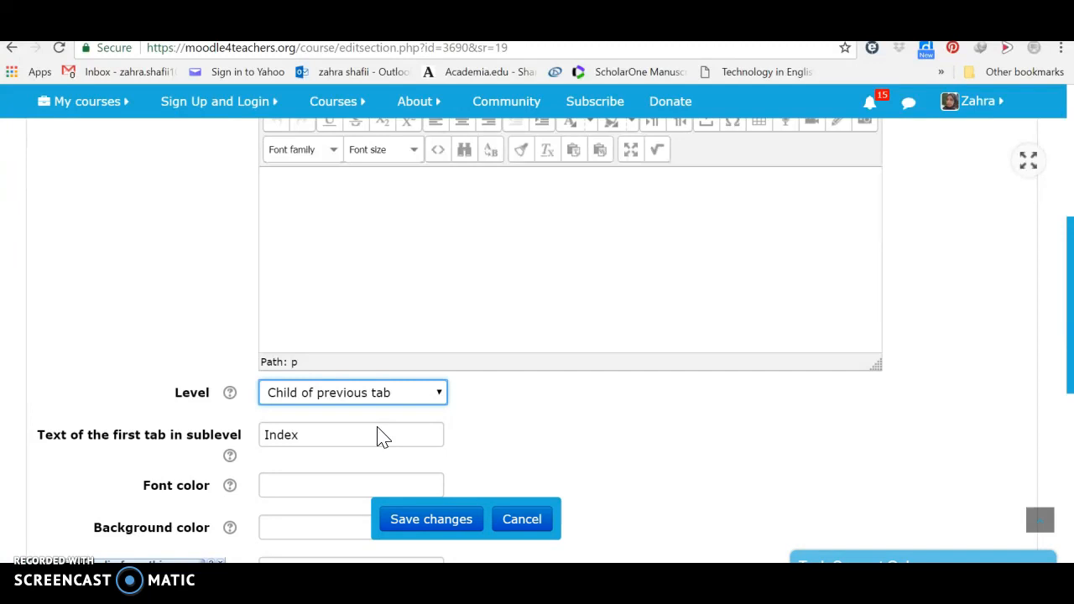
click(433, 521)
click(433, 521)
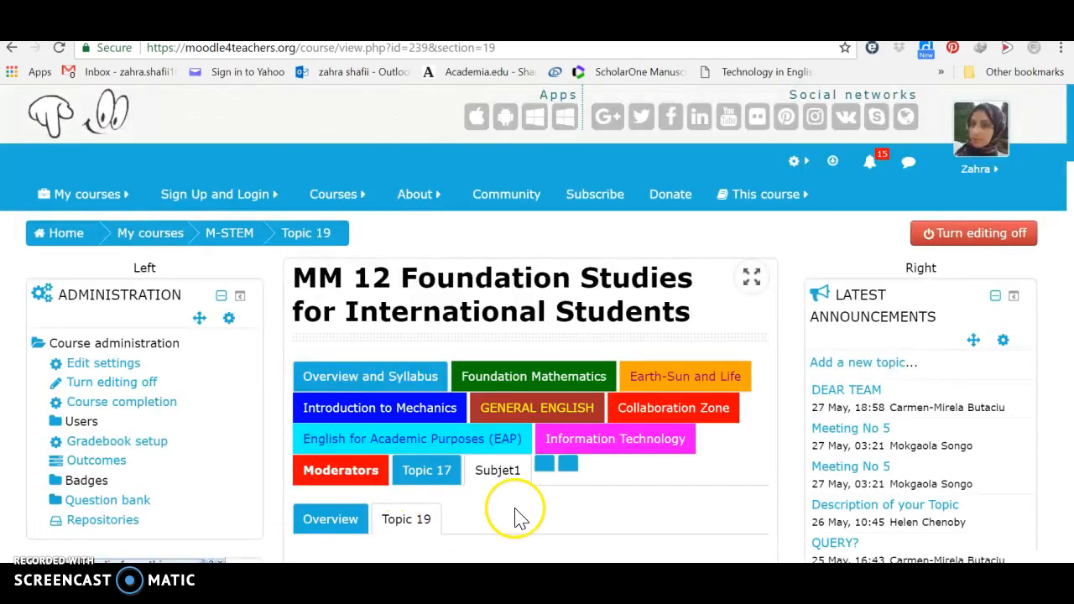
Step: Add one more section at the end of the course's first-level tabs and open its settings for editing
scroll(516, 516, down, 3)
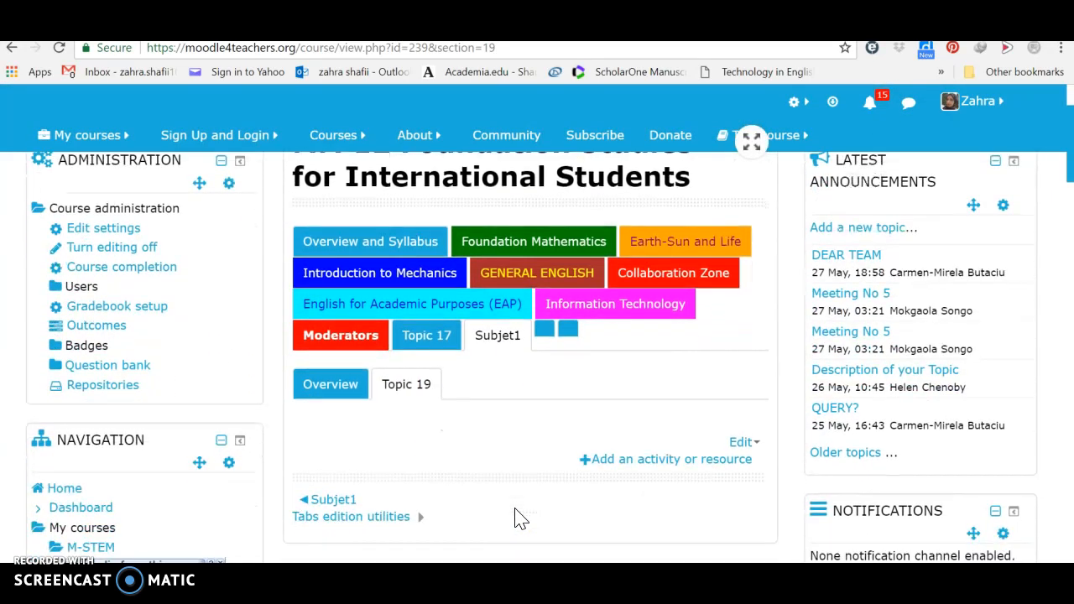
click(504, 342)
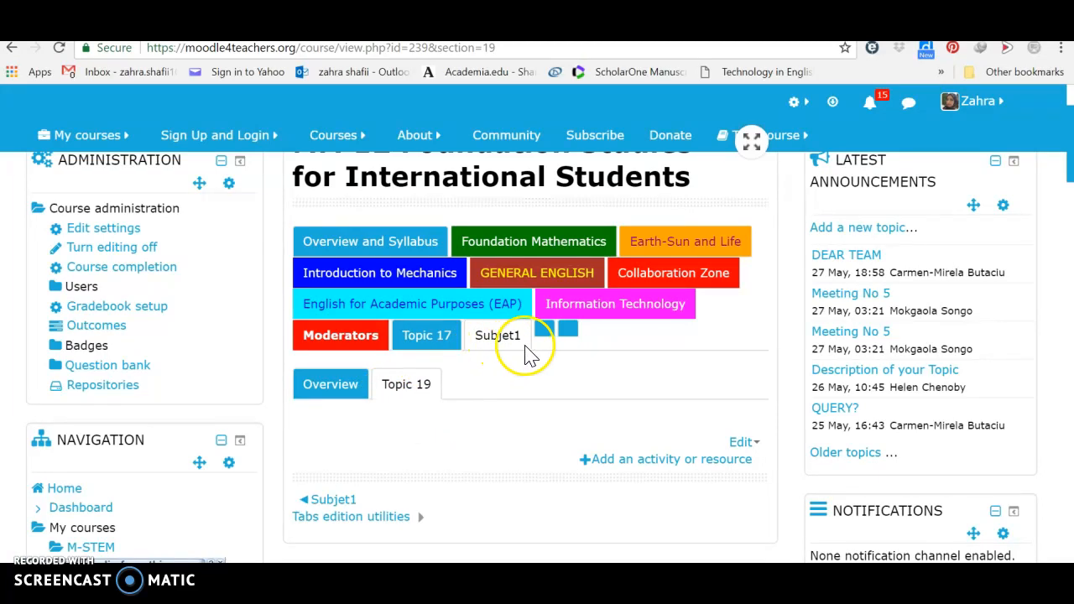
click(547, 334)
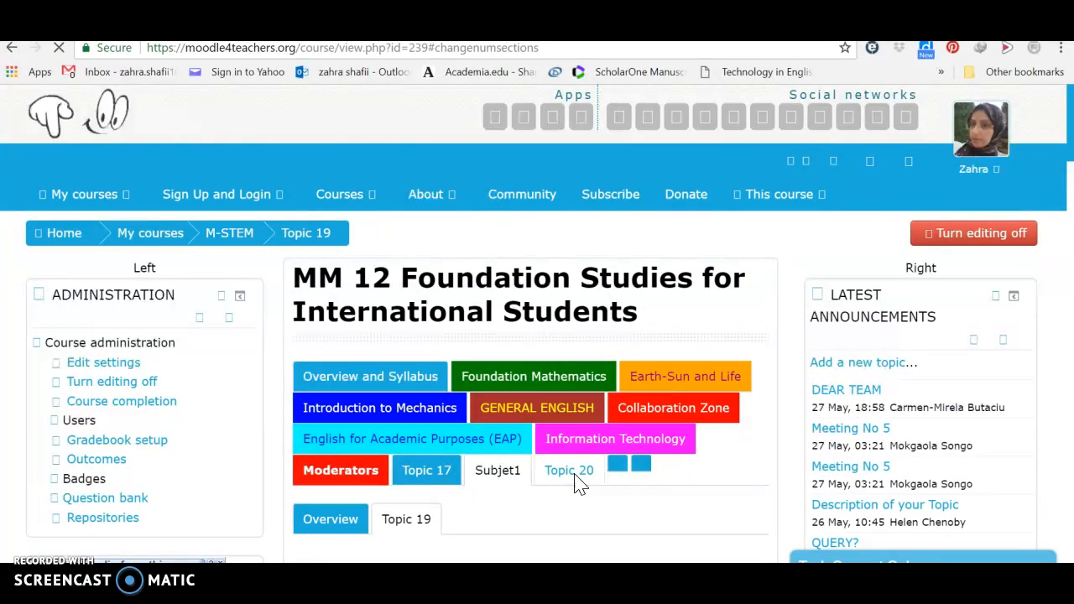
click(576, 476)
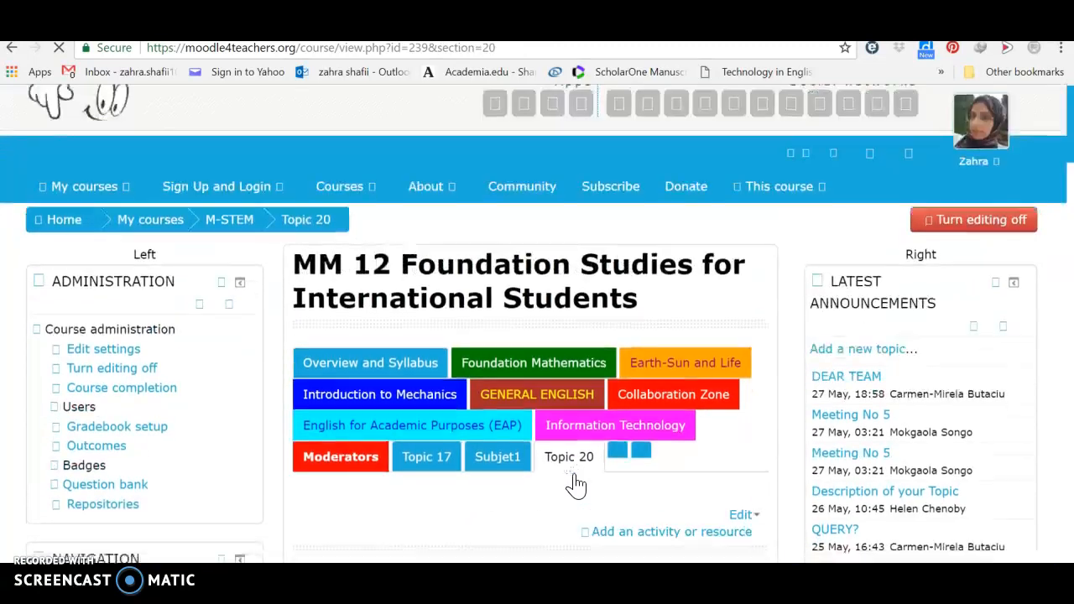
scroll(575, 485, down, 2)
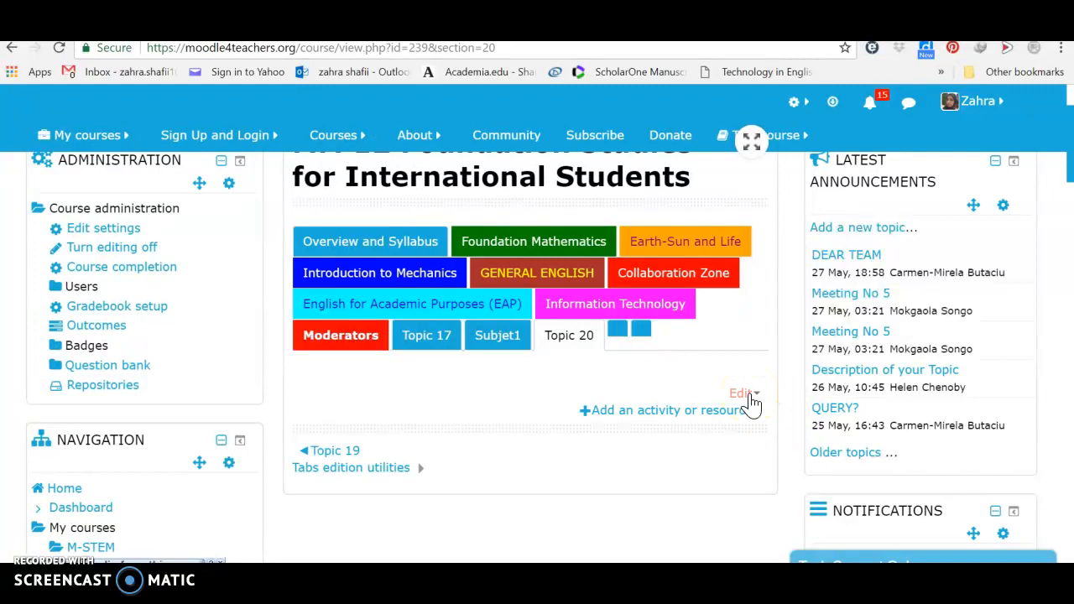
click(748, 394)
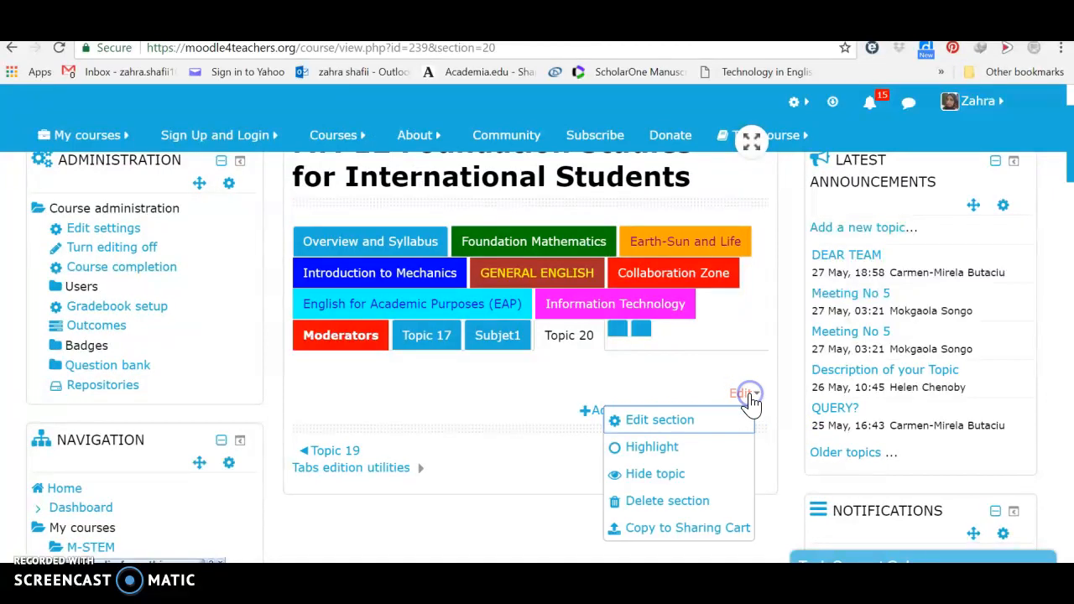
click(683, 420)
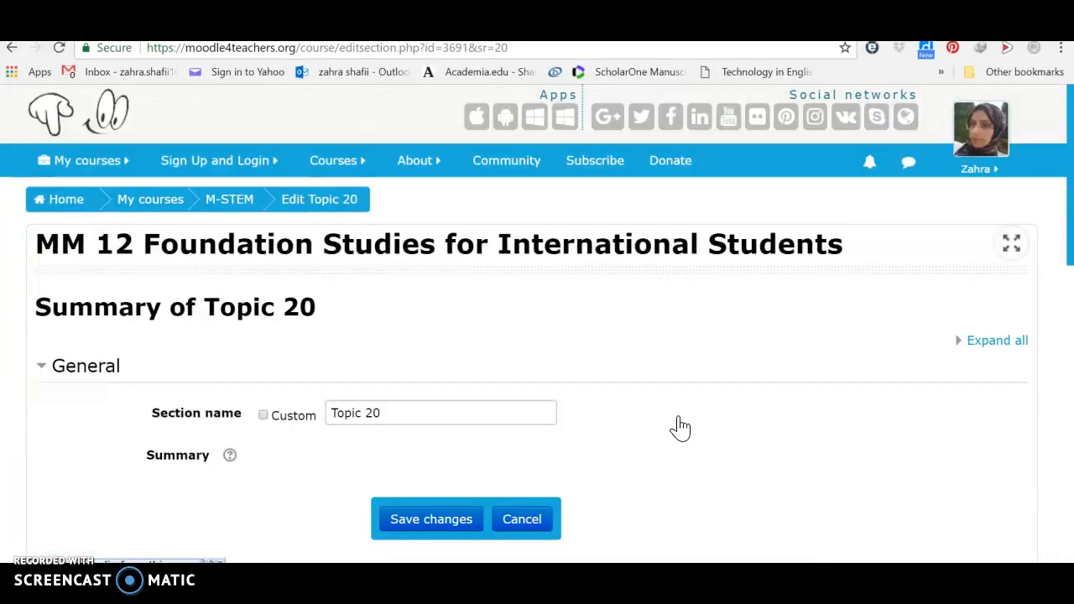
Step: Set the Topic 20 section's level to "Child of previous tab" and save the changes
scroll(680, 428, down, 5)
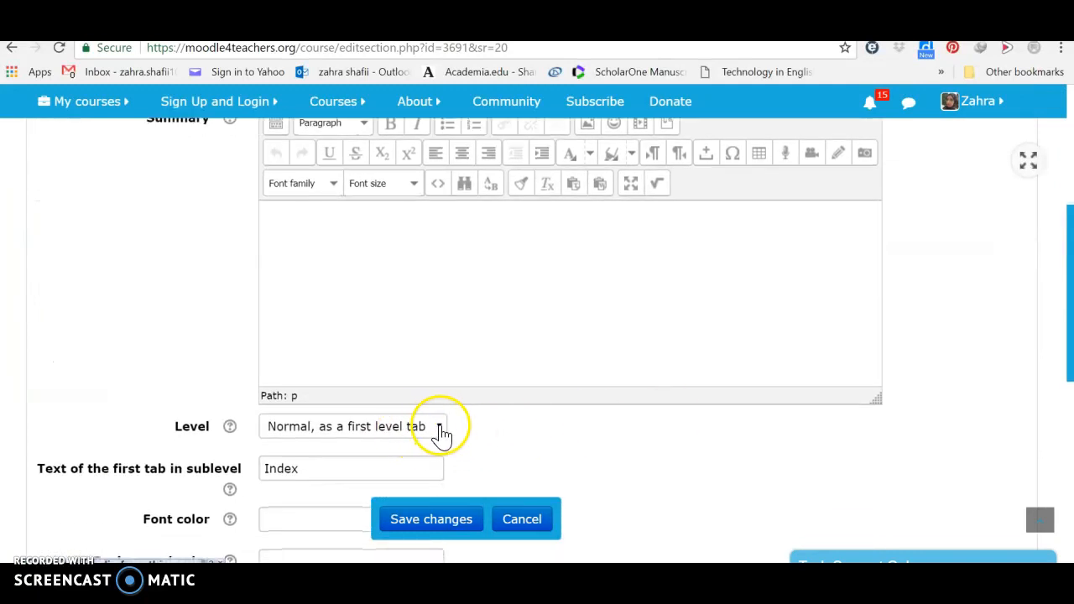
click(440, 428)
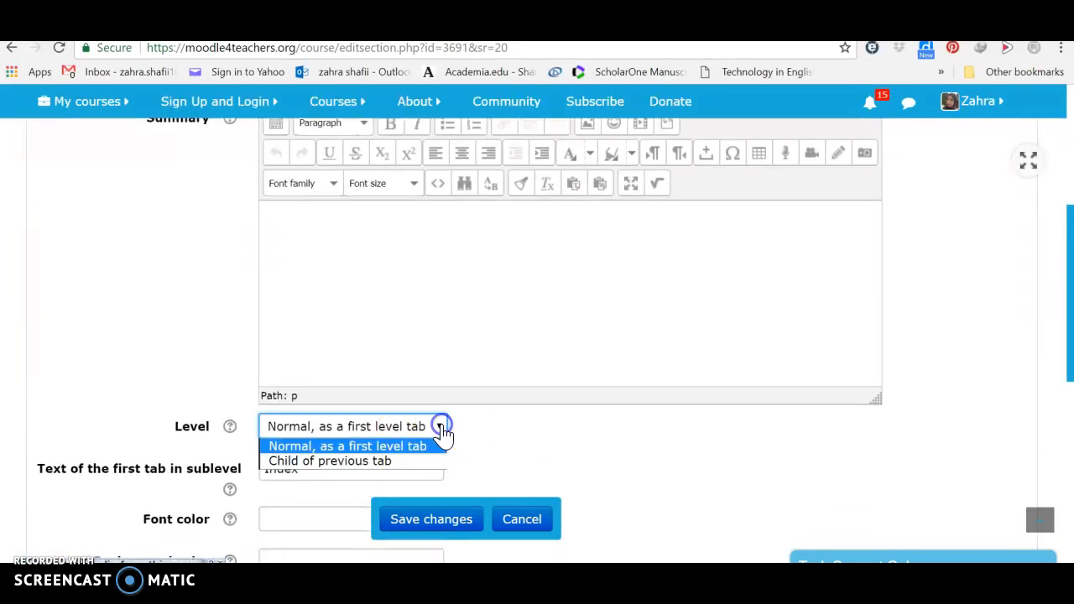
click(352, 463)
click(414, 525)
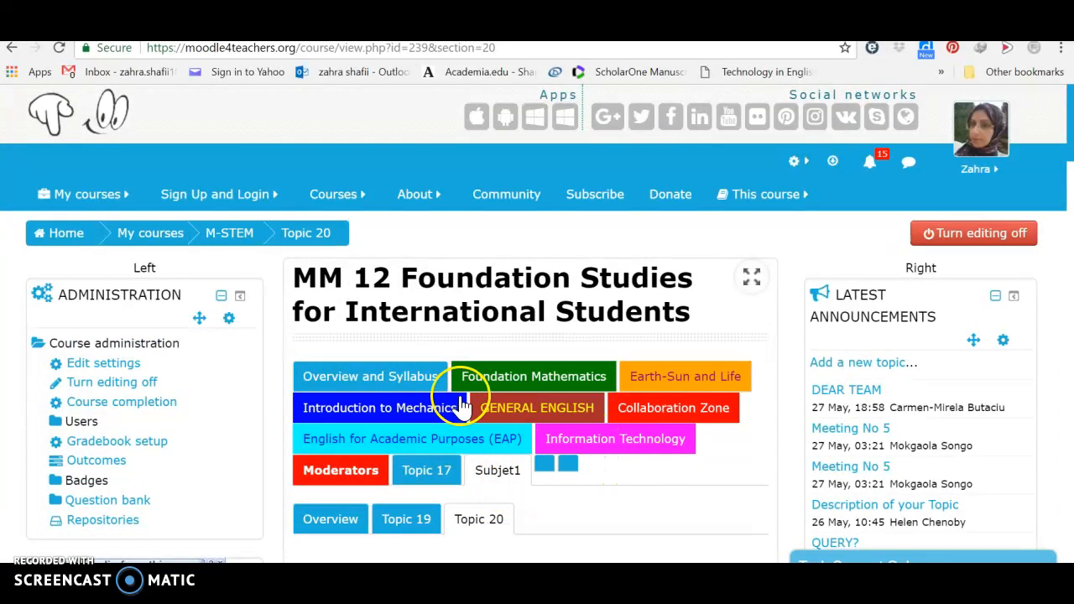
Step: View the subtabs under English for Academic Purposes (EAP), then return to Subjet1 to check its own subtabs
click(501, 475)
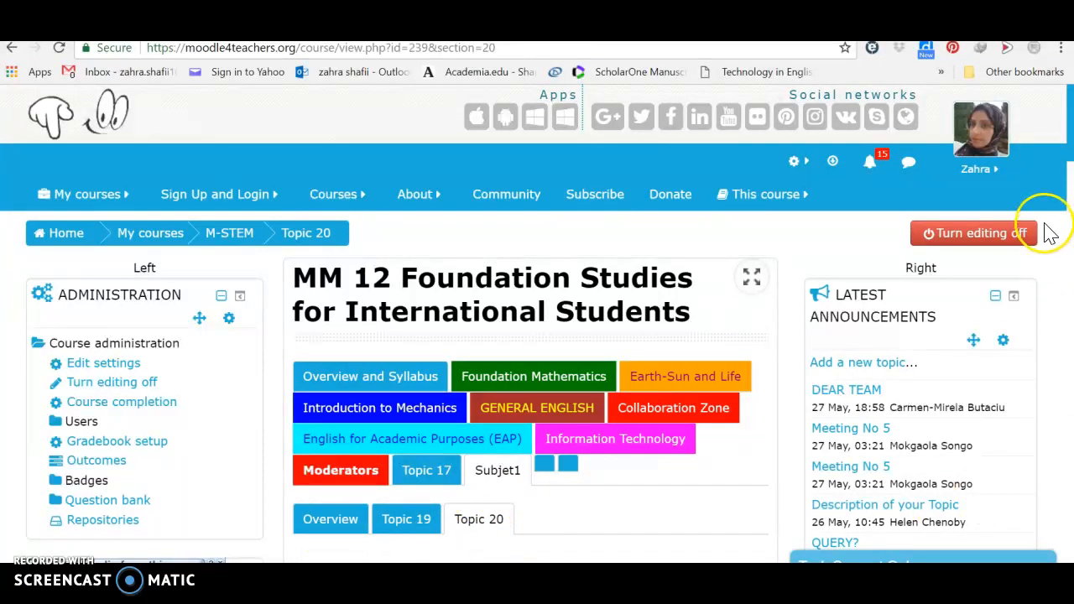
scroll(1049, 233, down, 3)
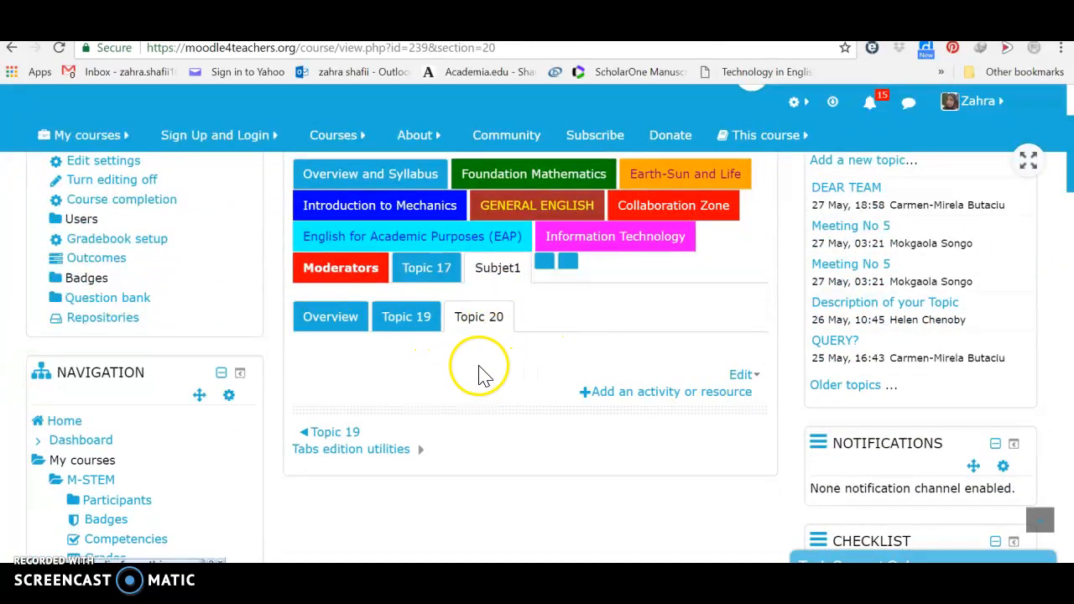
click(482, 248)
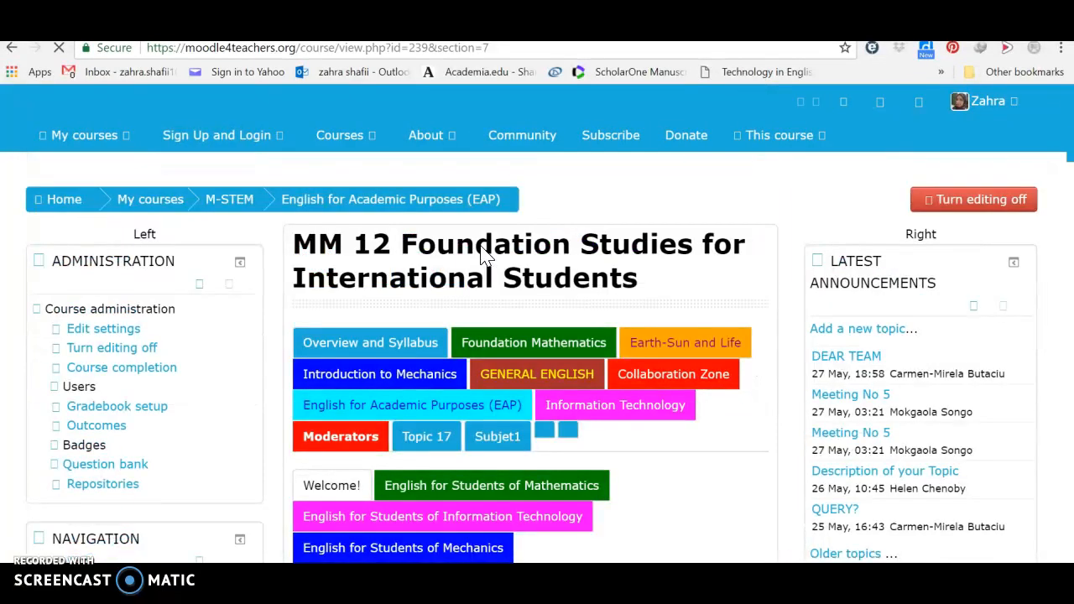
scroll(482, 252, down, 1)
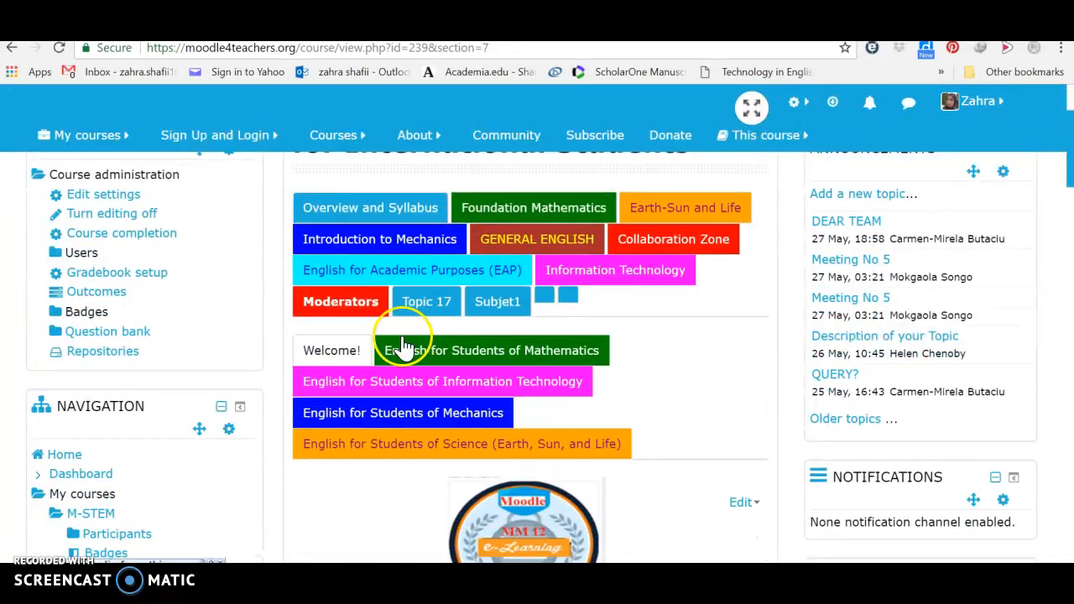
click(503, 312)
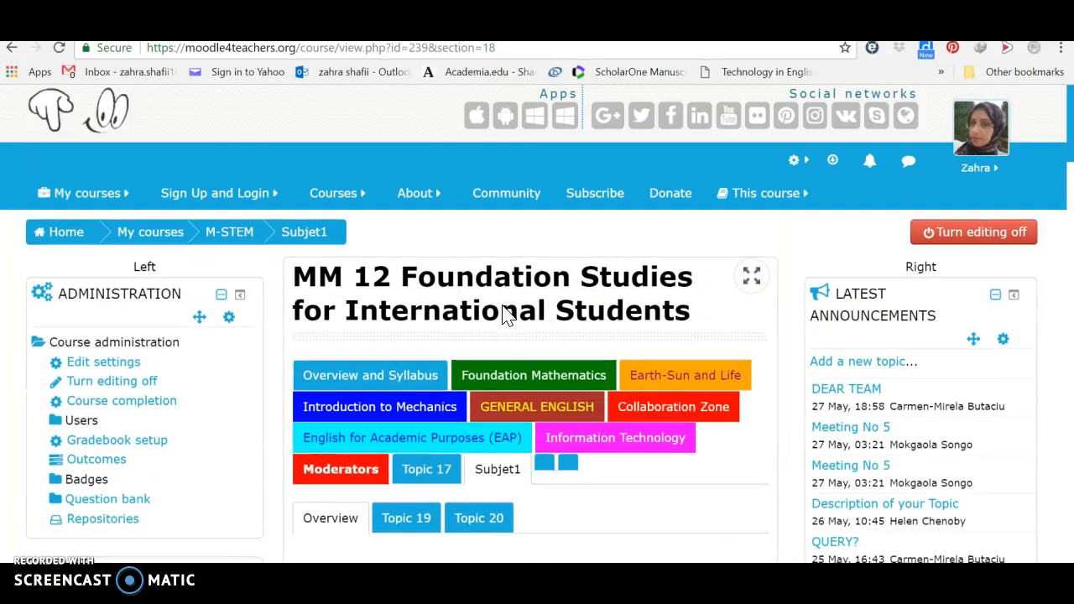
scroll(507, 314, down, 1)
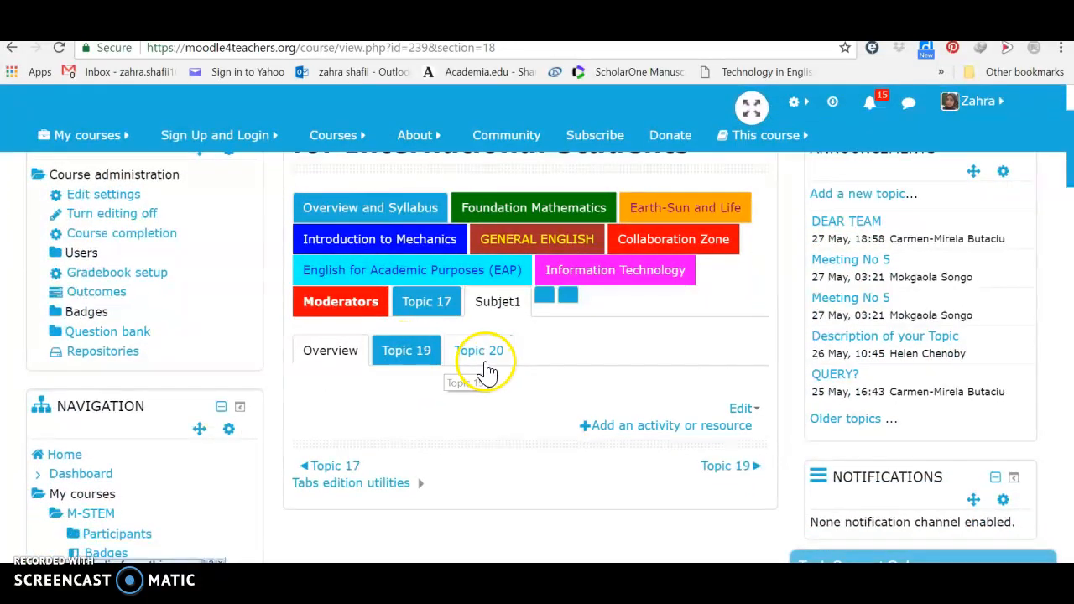